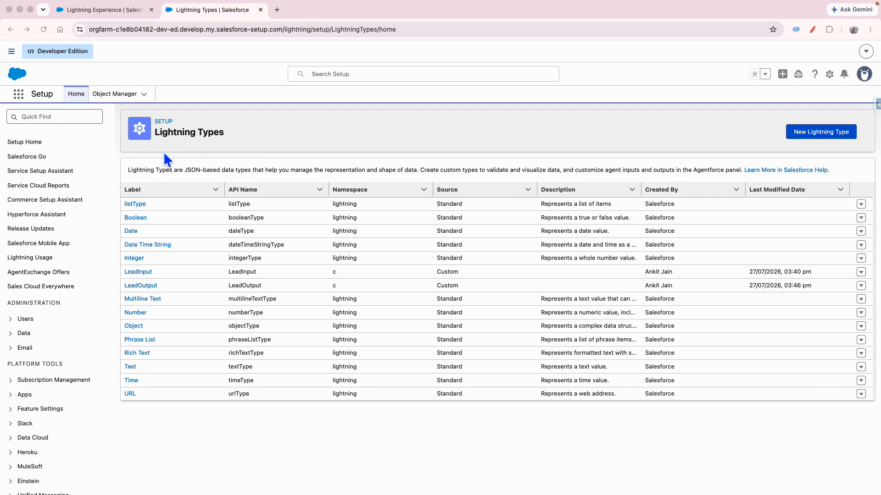
Step: Search Setup for "asset", open Agentforce Assets and show the library's actions
left_click(55, 116)
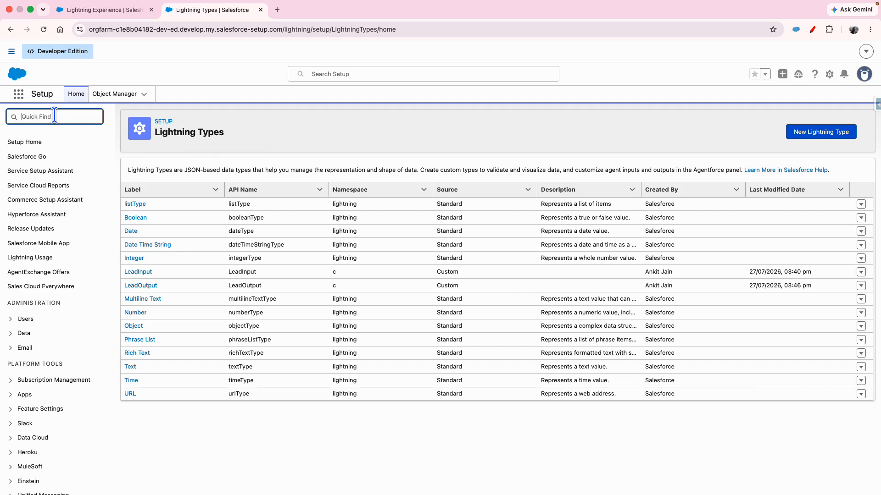
type("aset")
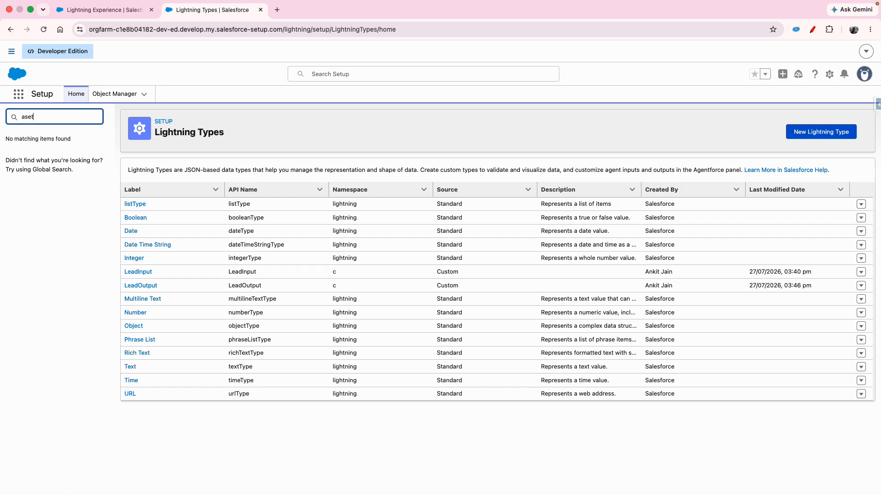
key("BackSpace")
key("BackSpace")
type("set")
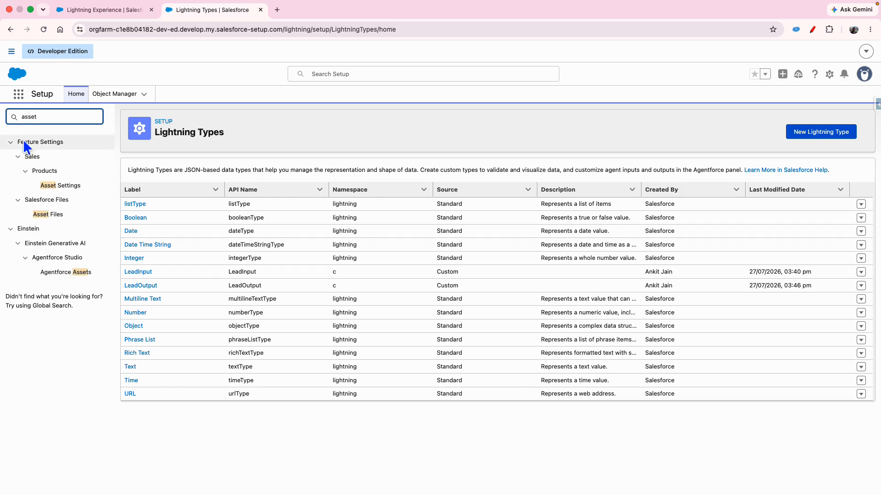
left_click(66, 274)
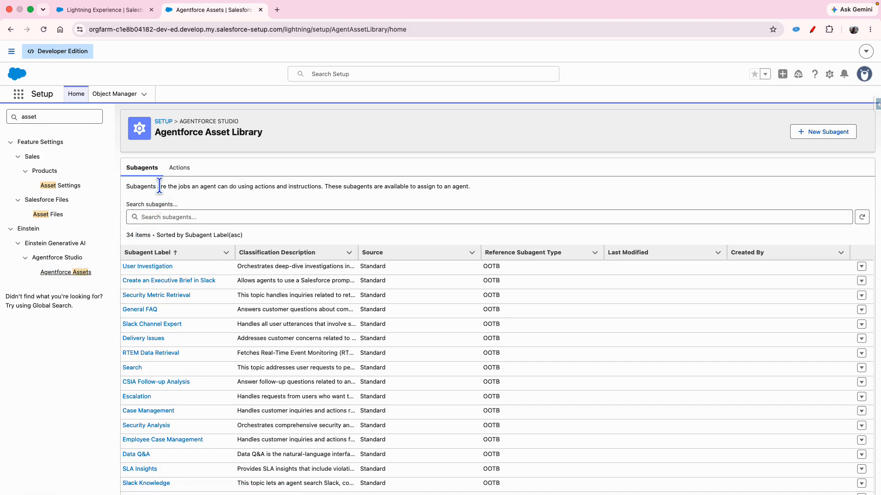
left_click(182, 173)
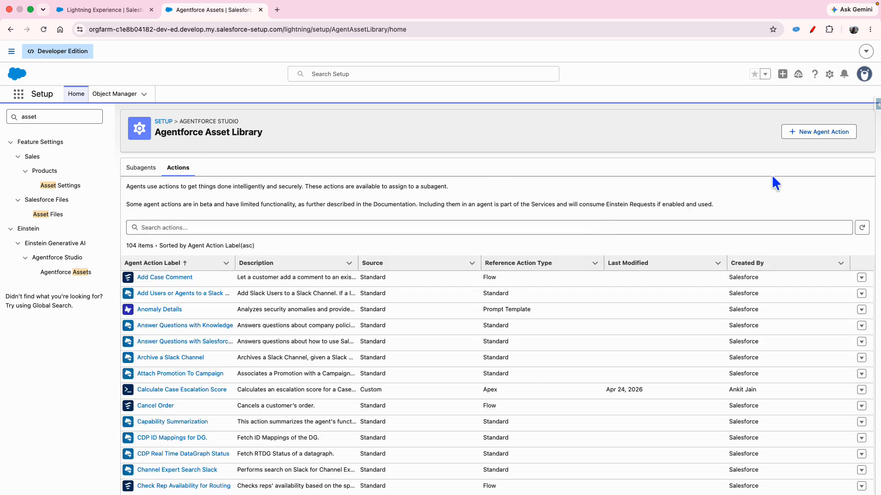
Step: Start a new agent action of type Apex, category Invocable Method, with Create Lead as the reference action
left_click(814, 133)
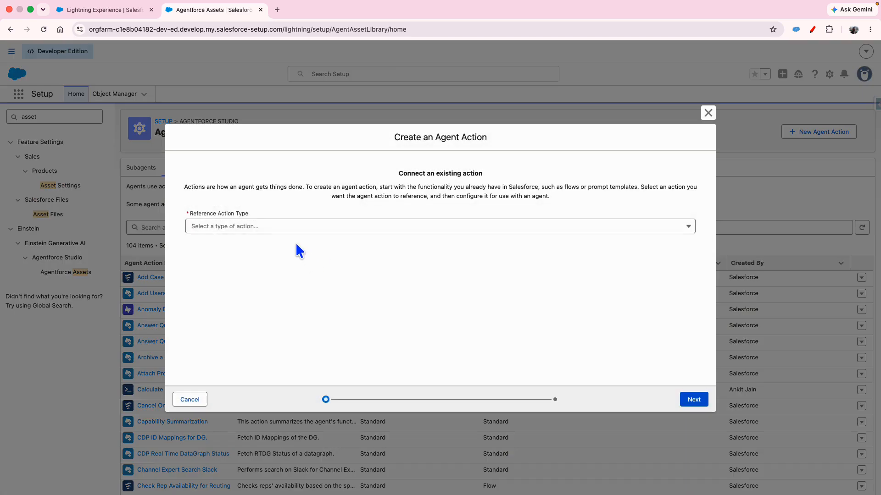
left_click(262, 228)
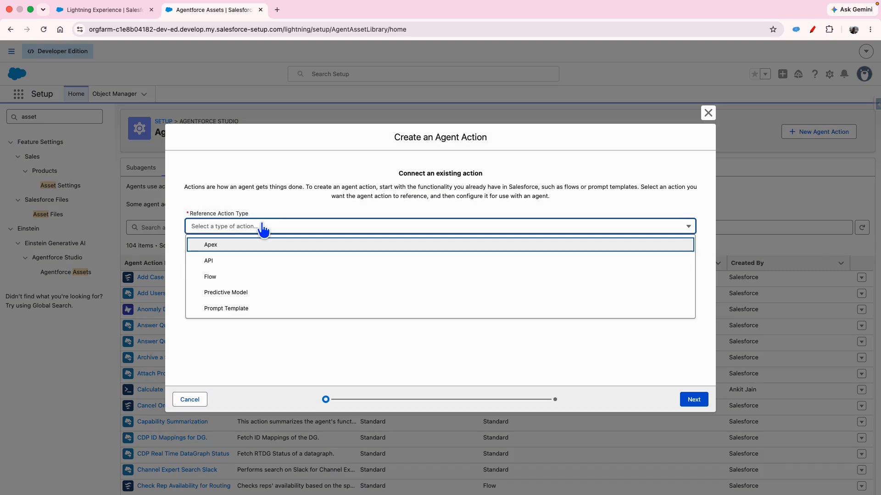
left_click(241, 245)
left_click(236, 256)
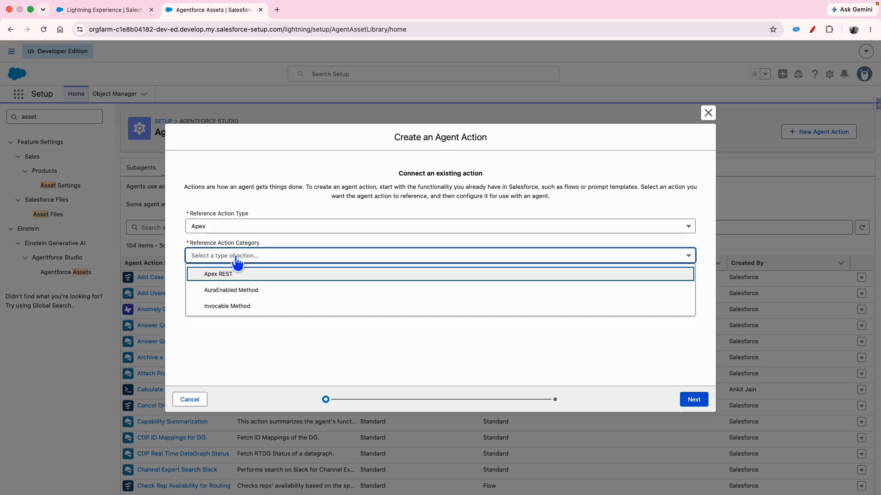
left_click(242, 307)
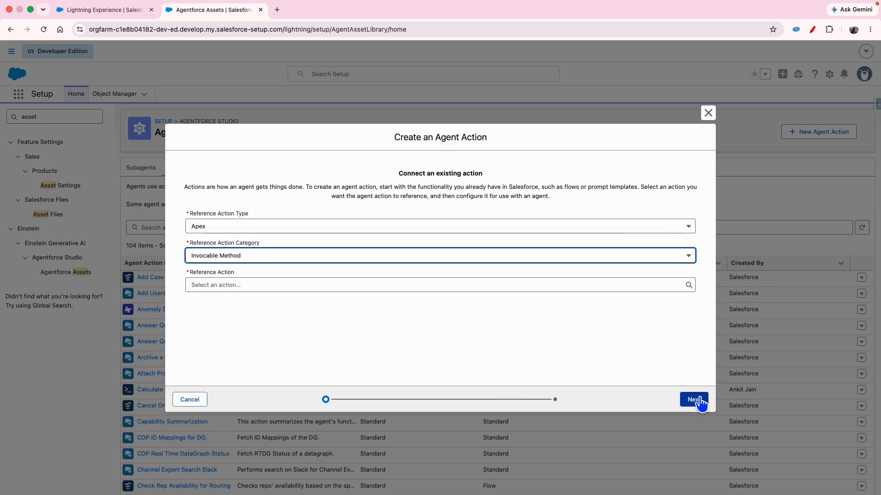
left_click(698, 401)
left_click(570, 278)
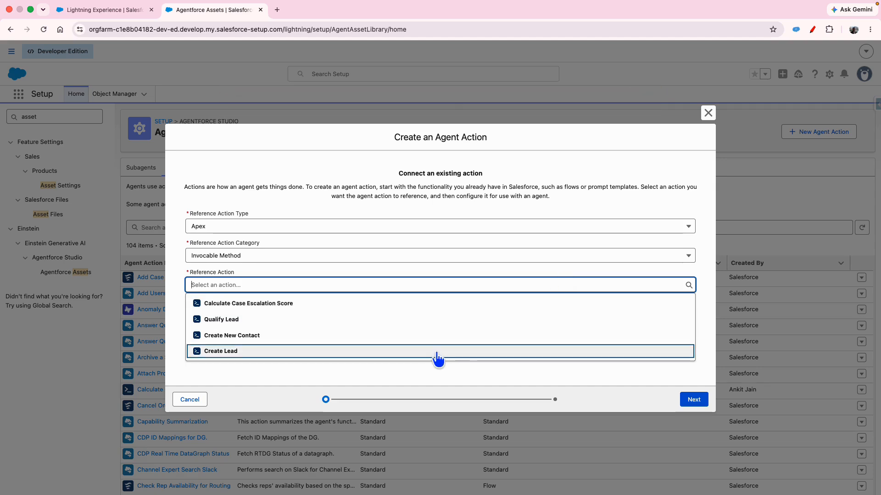
left_click(436, 351)
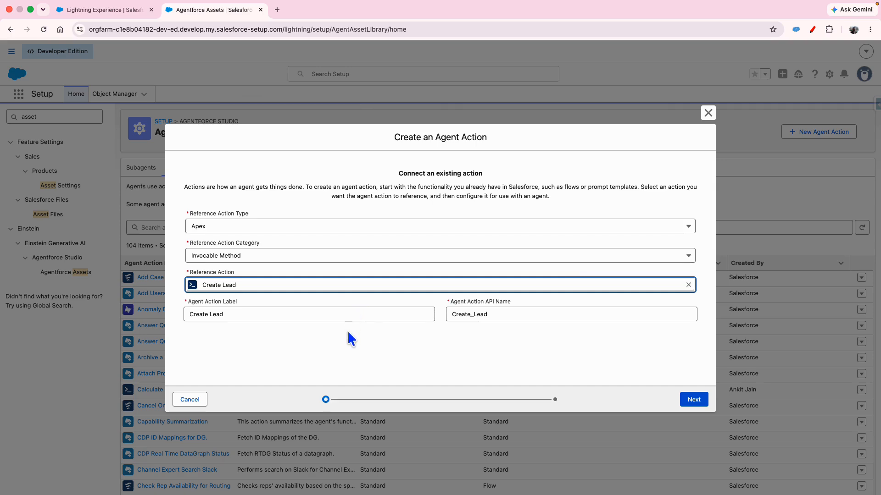
Step: Switch to VS Code, open LeadCreationService.cls and examine the label of its invocable createLead method
key("ctrl+Right")
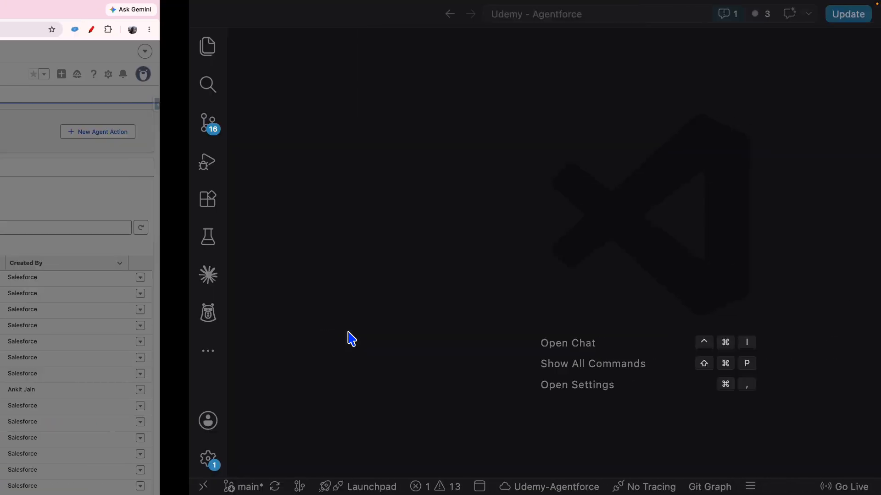
key("super+p")
type("lead")
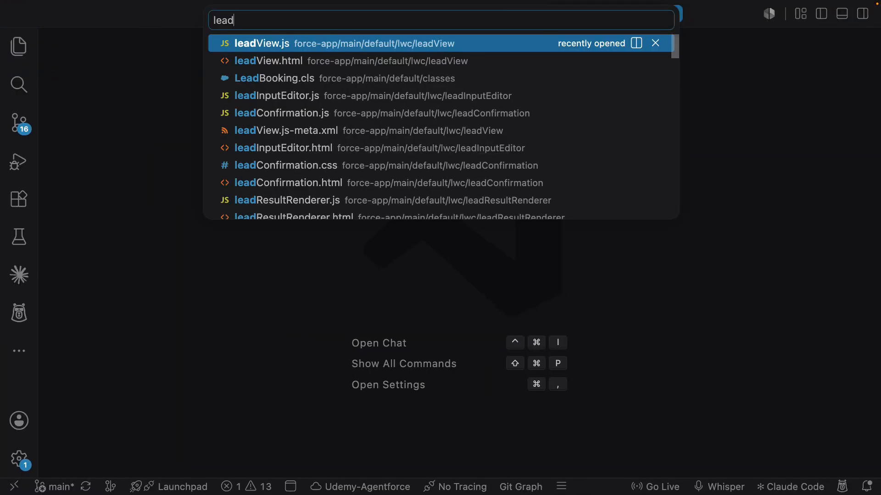
type("crea")
key("Return")
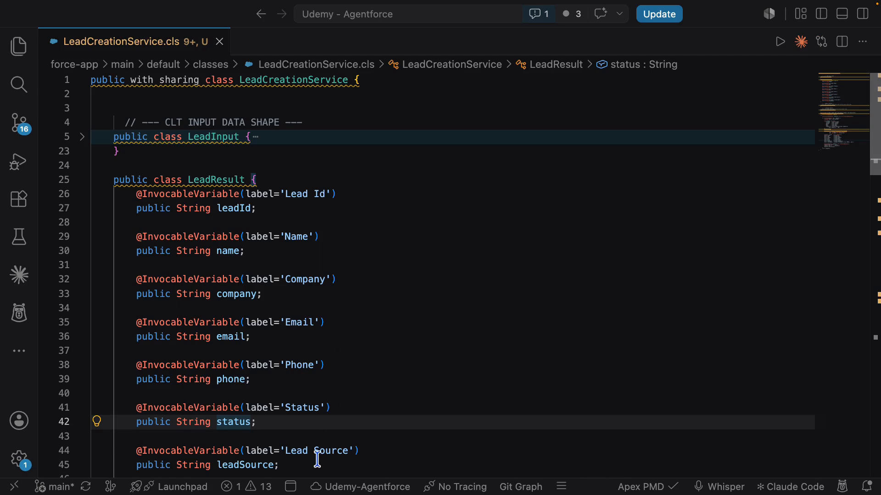
scroll(281, 331, "down", 2)
scroll(281, 332, "down", 5)
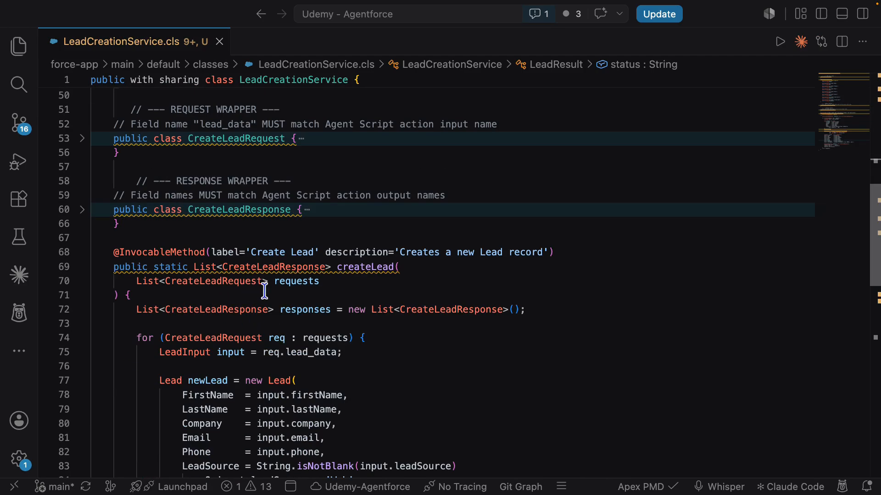
left_click(252, 253)
left_click_drag(251, 253, 308, 253)
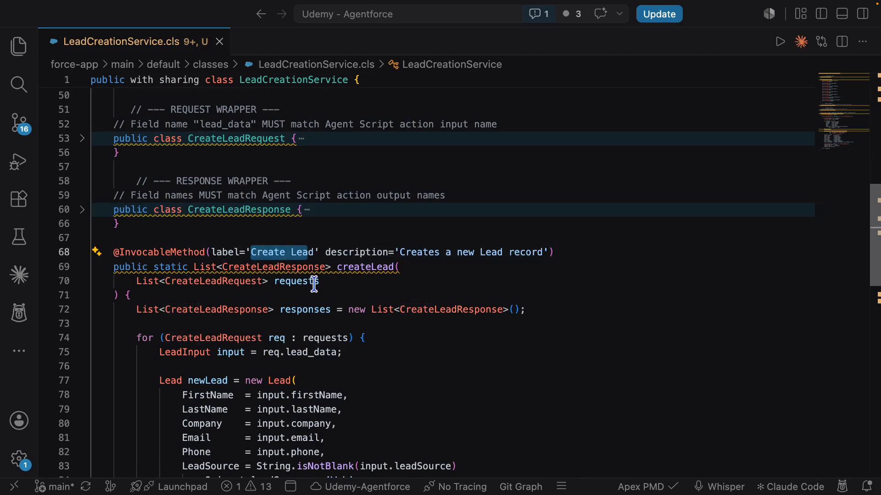
Step: Return to Chrome, proceed to the action's configuration and set the loading text to "Creating lead record..."
key("ctrl+Left")
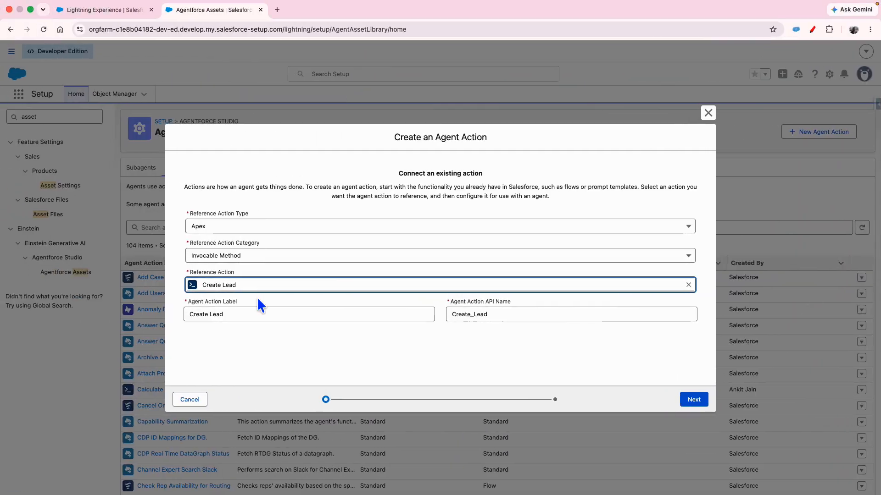
left_click(684, 400)
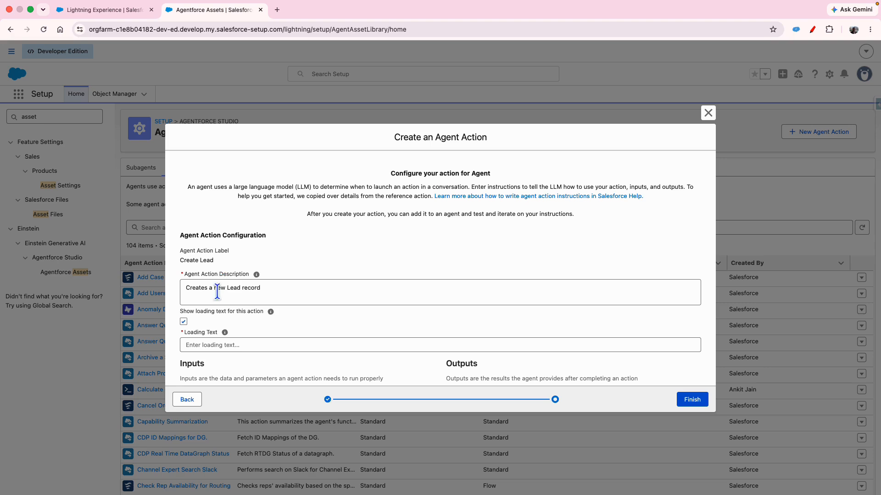
left_click(215, 345)
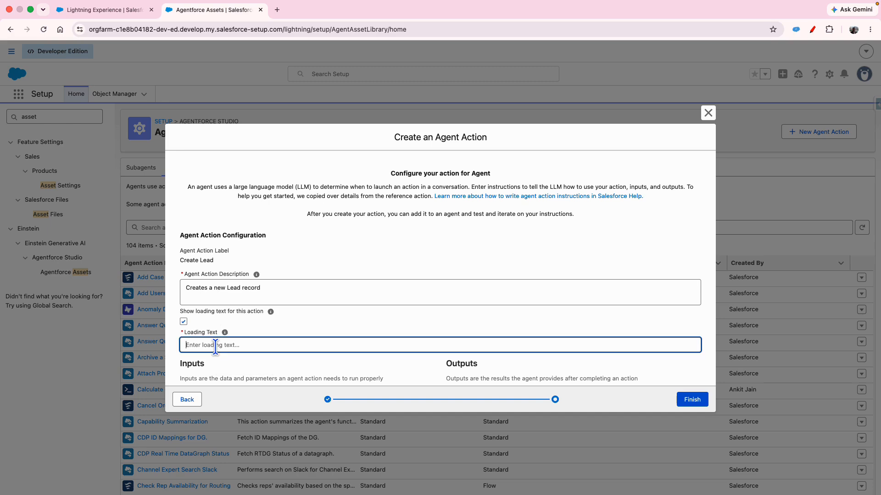
type("Createing lead record...")
Step: Set the input rendering of the lead_data input to LeadInput
scroll(349, 261, "down", 5)
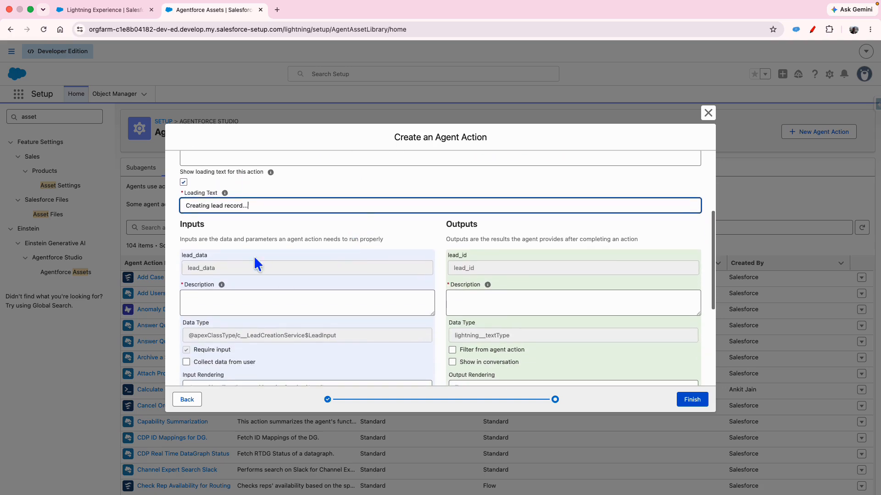
scroll(230, 322, "down", 1)
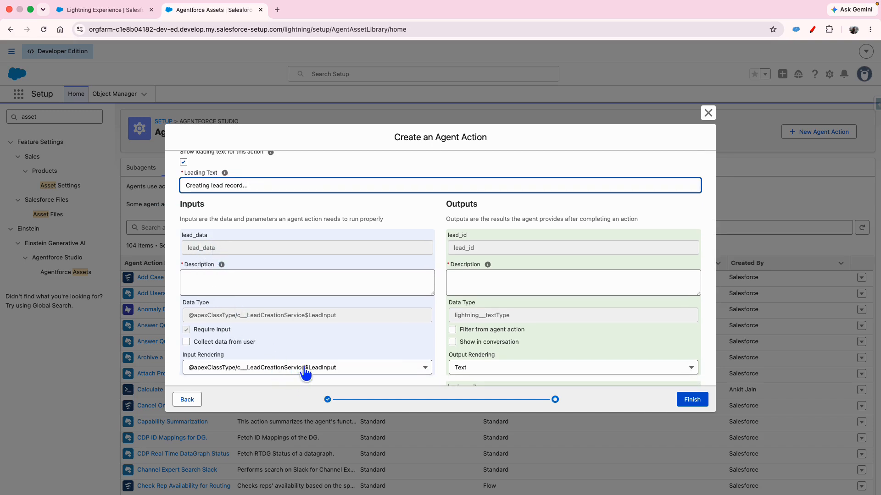
scroll(322, 366, "down", 2)
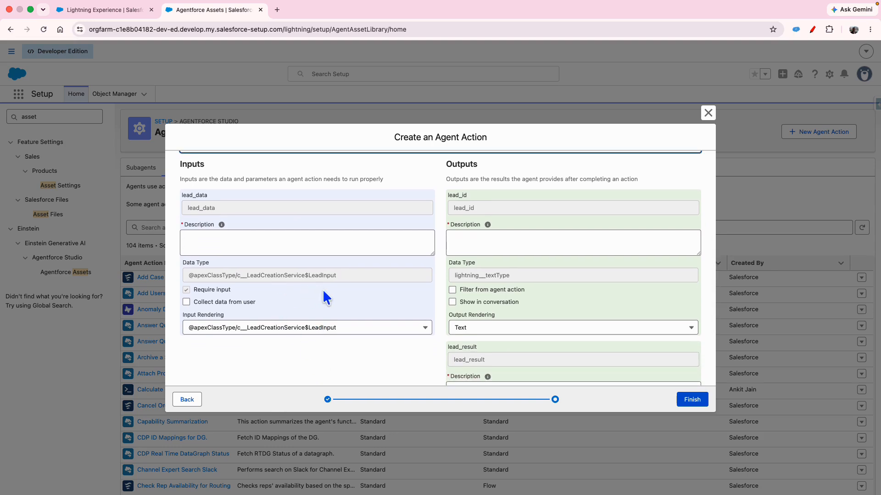
left_click(327, 335)
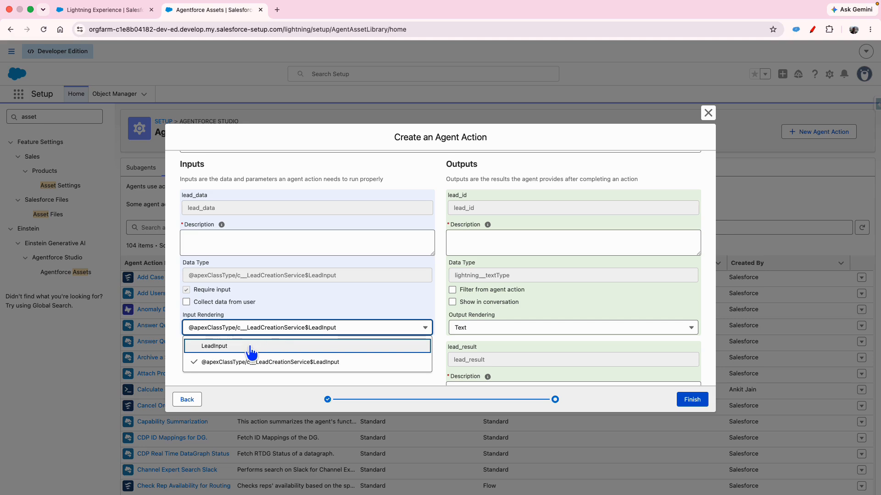
left_click(224, 347)
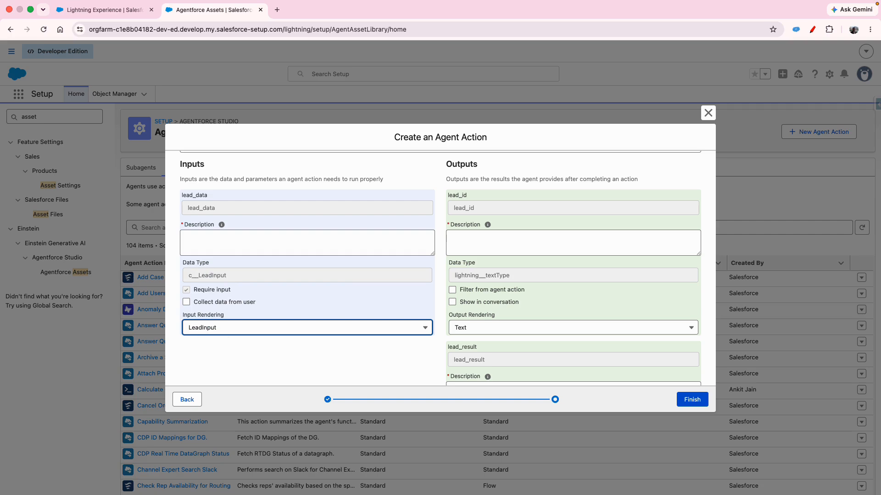
Step: Describe the lead_data input as "Lead details collected from the form" and enable collecting its data from the user
key("super+Tab")
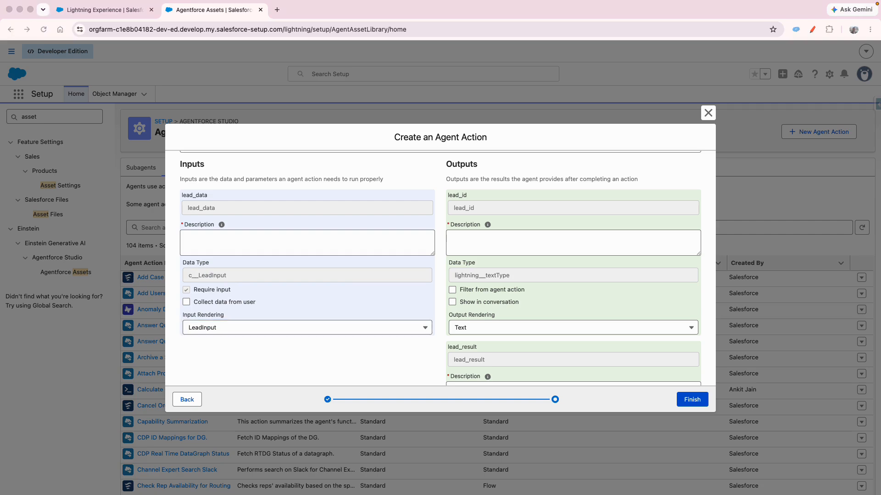
key("super+Tab")
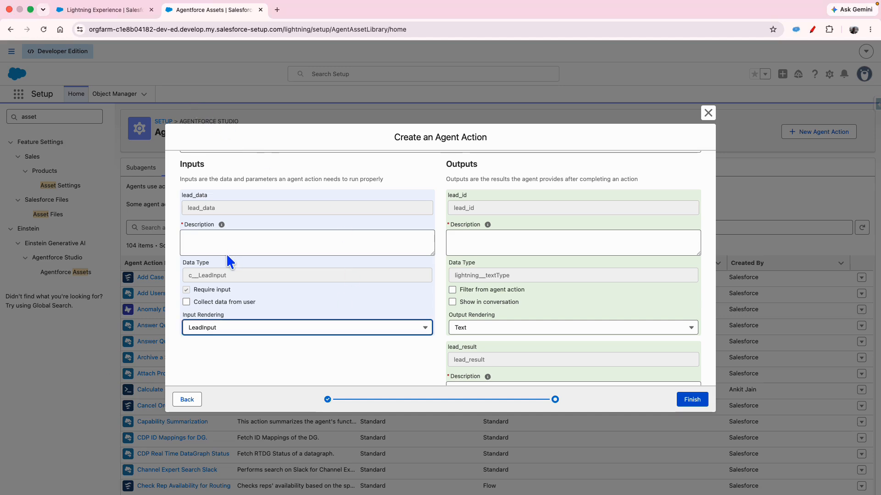
left_click(203, 246)
type("Lead details collected from the form")
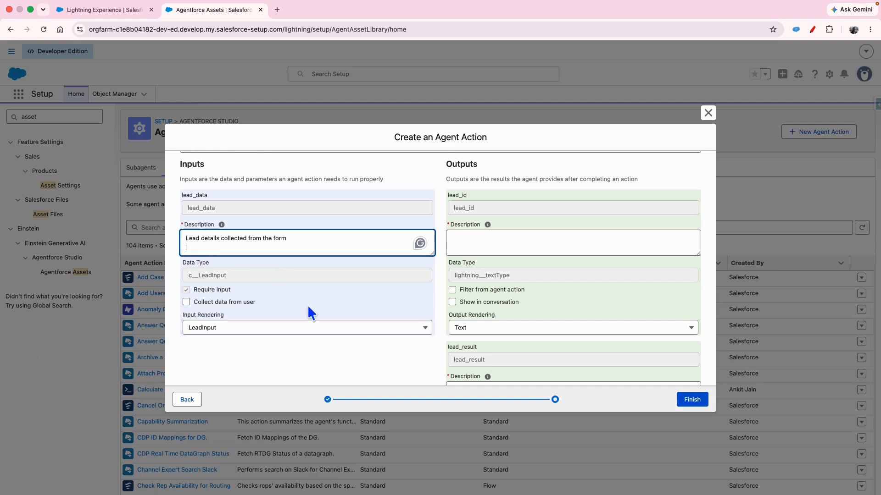
scroll(339, 301, "up", 2)
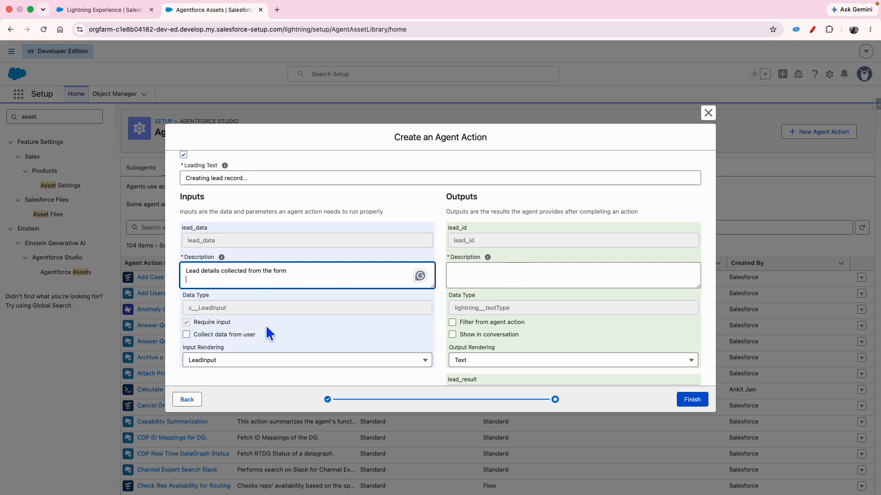
left_click(187, 334)
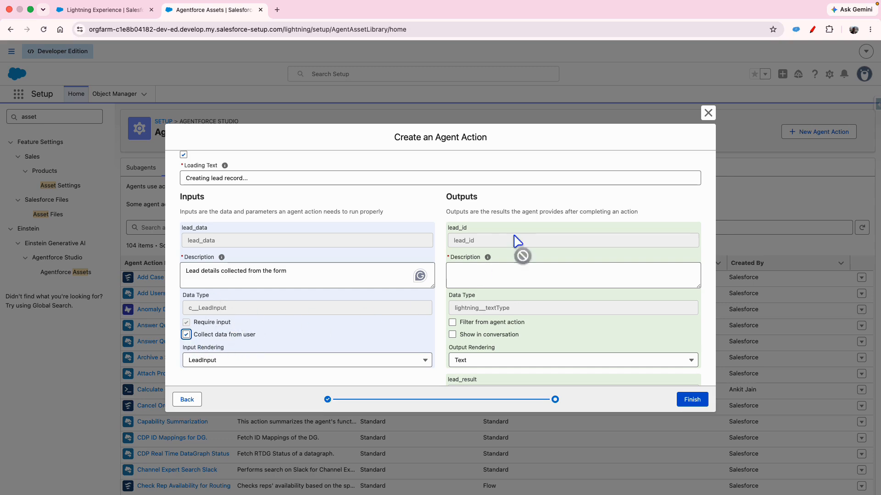
Step: Enter "The ID of the created Lead" as the description of the lead_id output
scroll(499, 262, "down", 1)
scroll(499, 264, "down", 1)
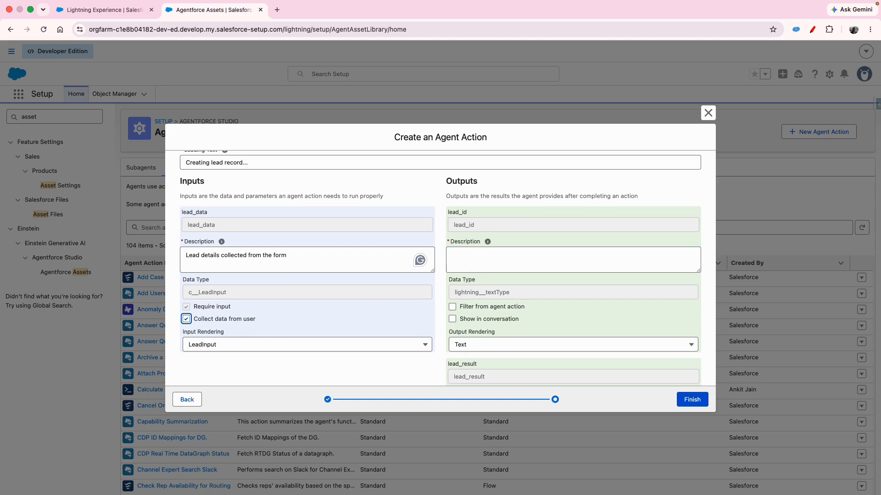
key("super+Tab")
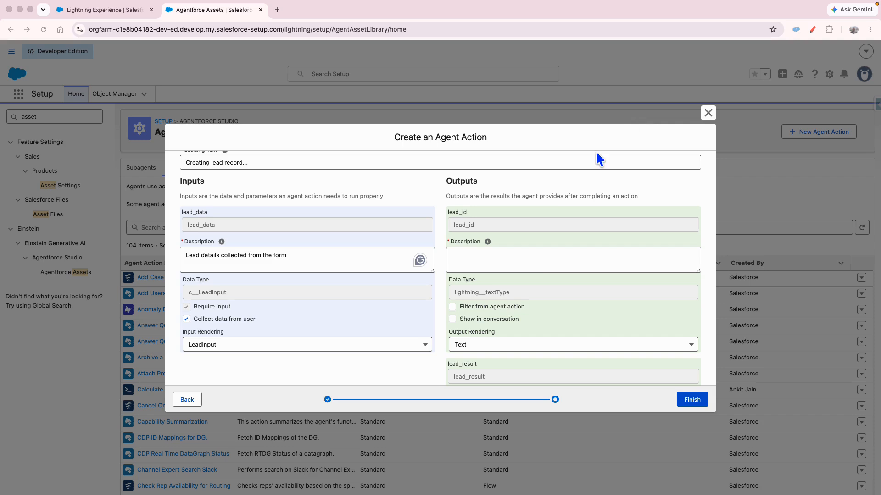
left_click(536, 255)
type("The ID of the created Lead")
Step: Set the lead_result output's rendering to LeadOutput and enable showing it in the conversation
scroll(537, 256, "down", 2)
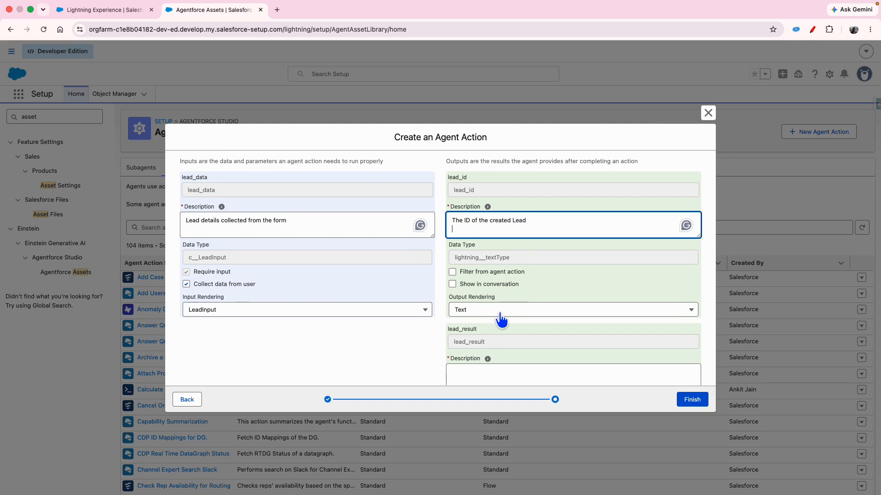
scroll(502, 321, "down", 5)
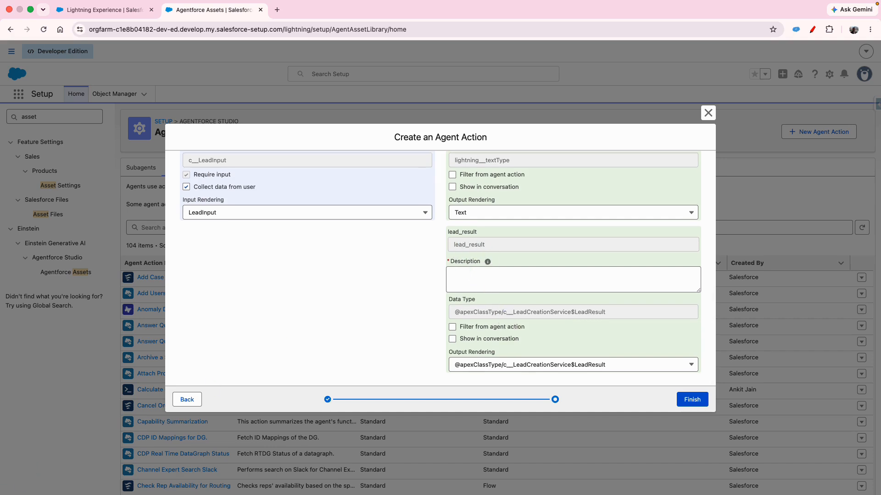
left_click(487, 367)
left_click(495, 382)
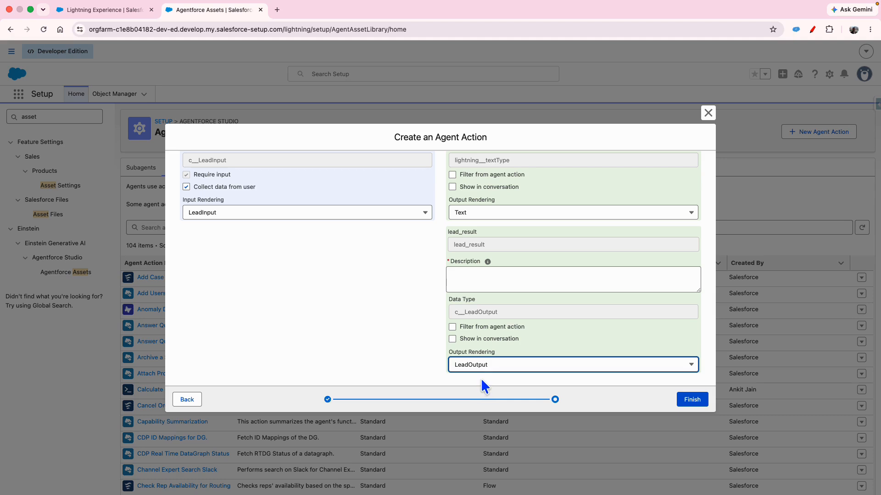
left_click(476, 337)
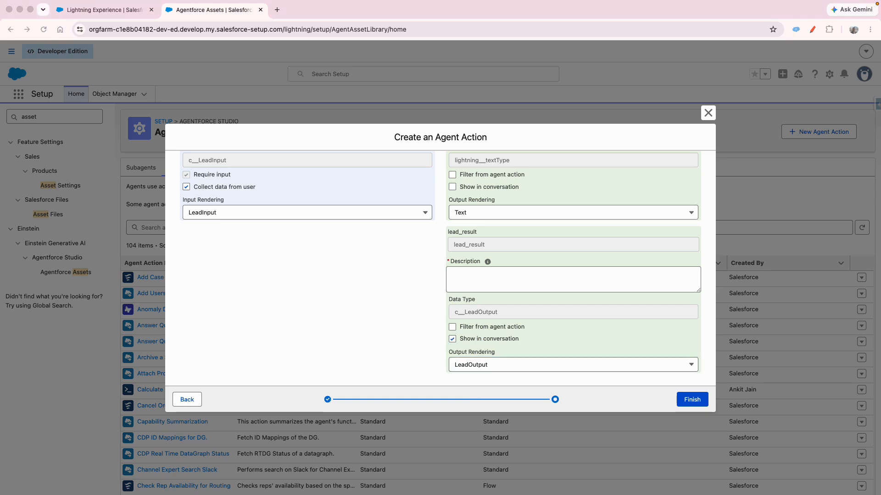
Step: Describe the lead_result output as "Created lead details for display" and finish creating the agent action
left_click(489, 275)
type("Created lead details for display")
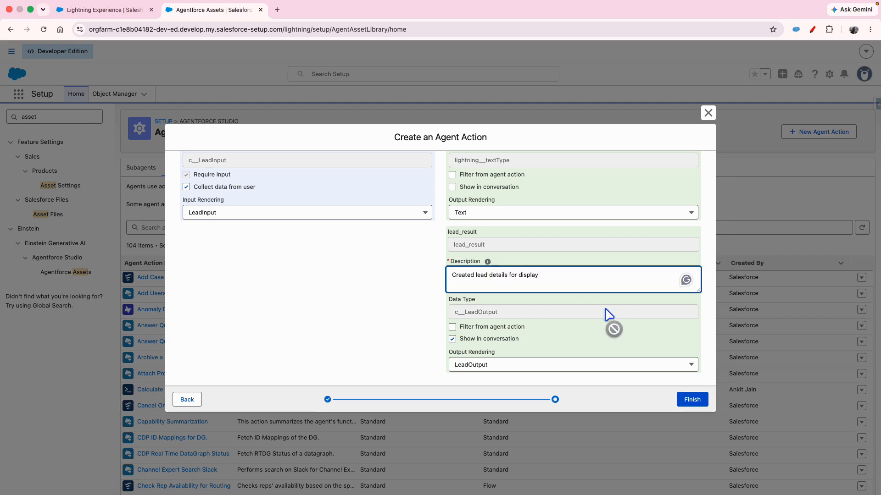
left_click(704, 403)
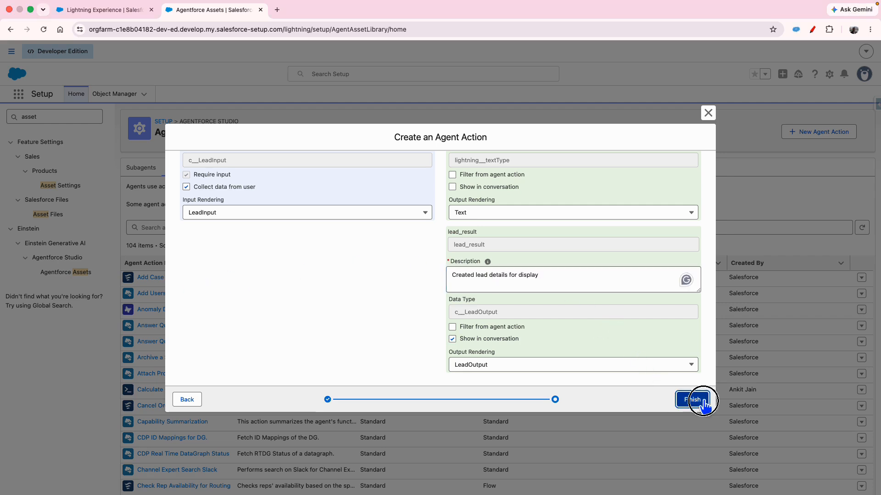